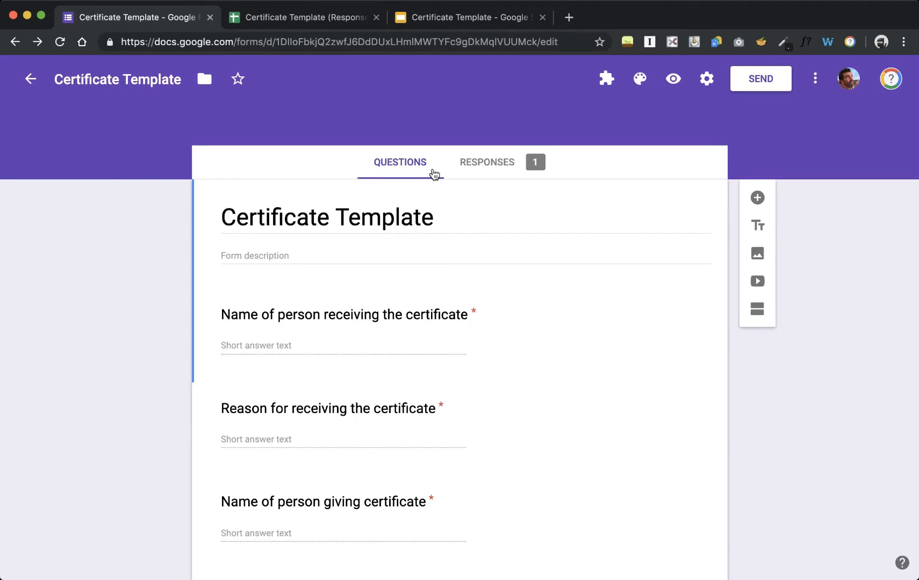
- Review the form questions, then show the Certificate Template slide with <<Student NAME>>, <<Reason>> and <<Date>> placeholders
scroll(433, 170, "down", 3)
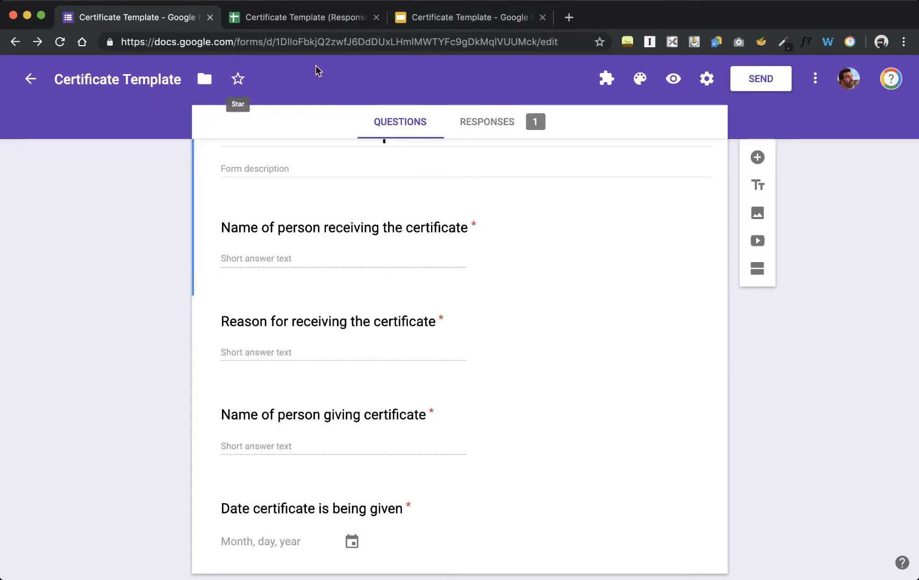
left_click(440, 21)
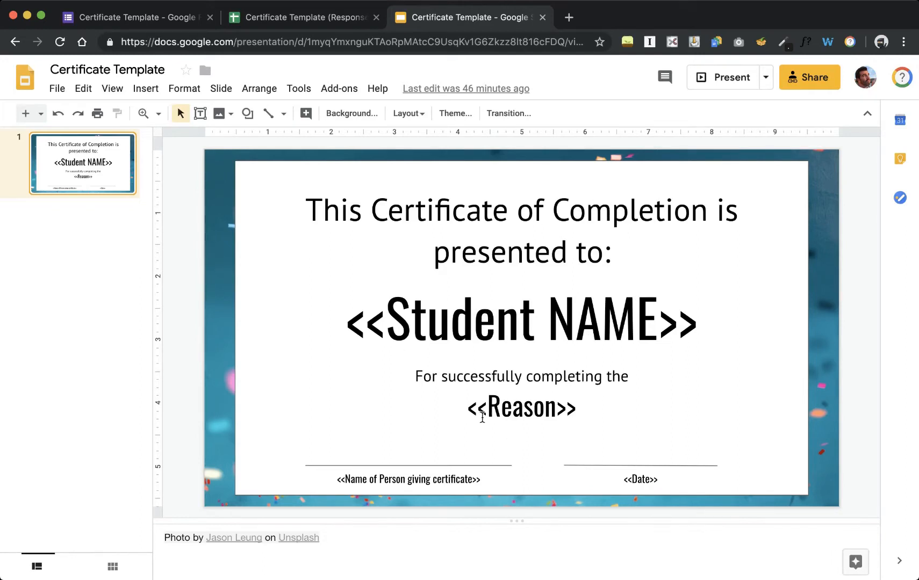
- Check the single 5/31/2019 form response, then open the Certificate Template (Responses) spreadsheet
left_click(156, 18)
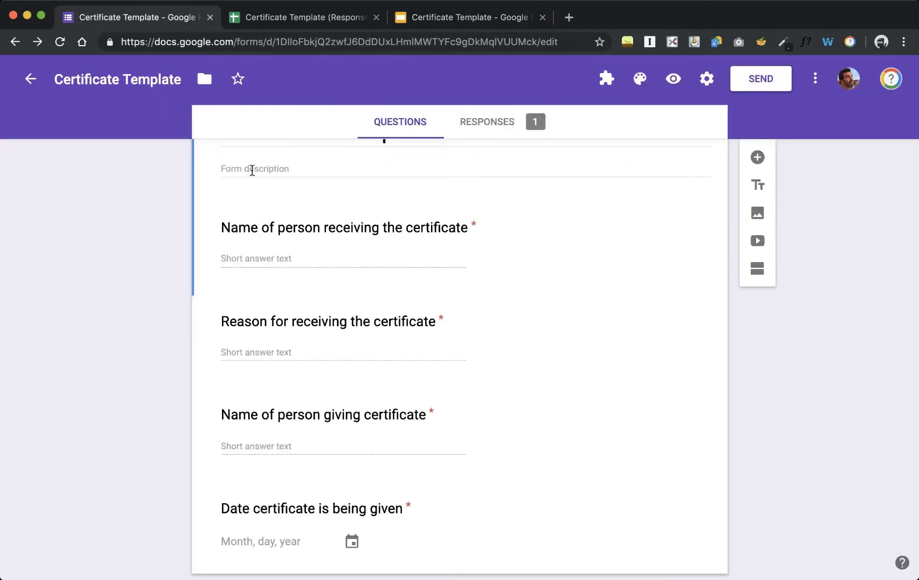
left_click(515, 131)
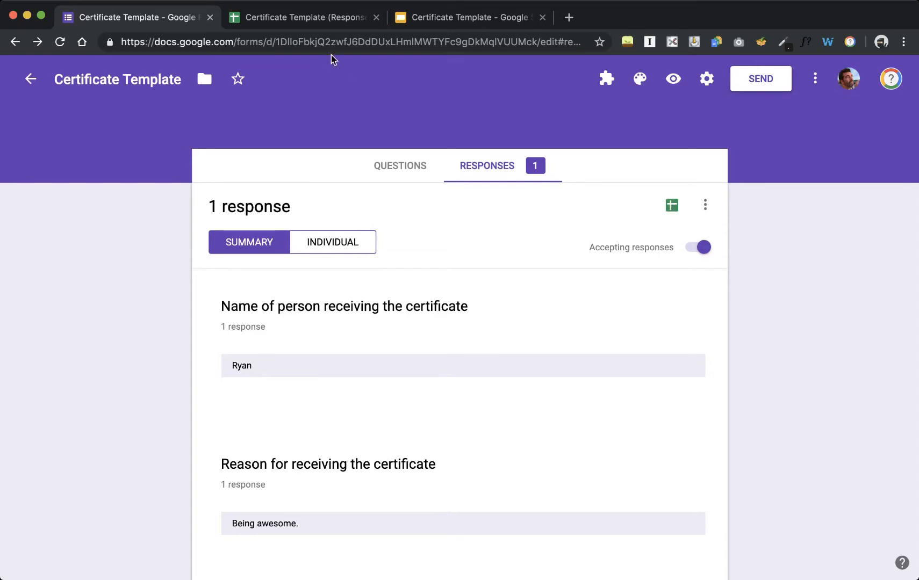
left_click(321, 25)
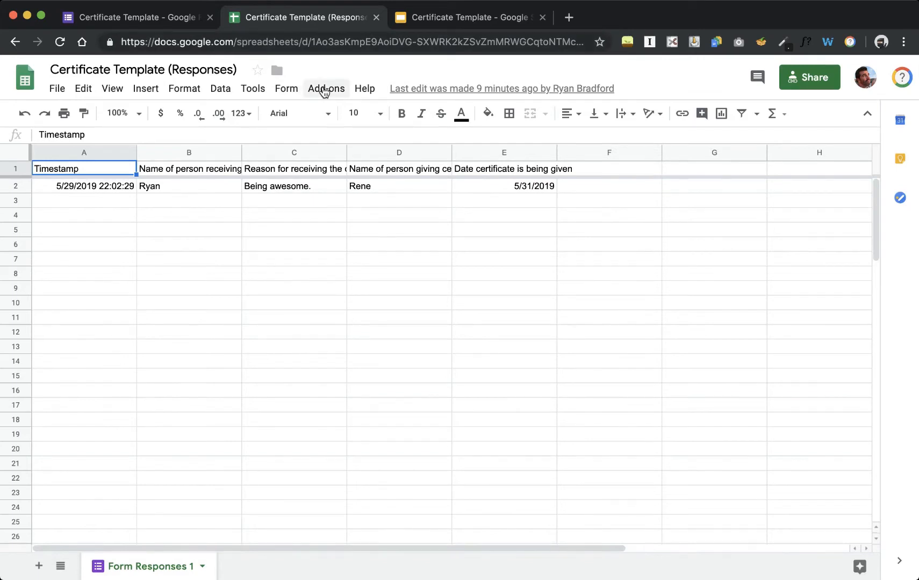
- Launch autoCrat from the Add-ons menu, which shows no merge jobs yet
left_click(325, 89)
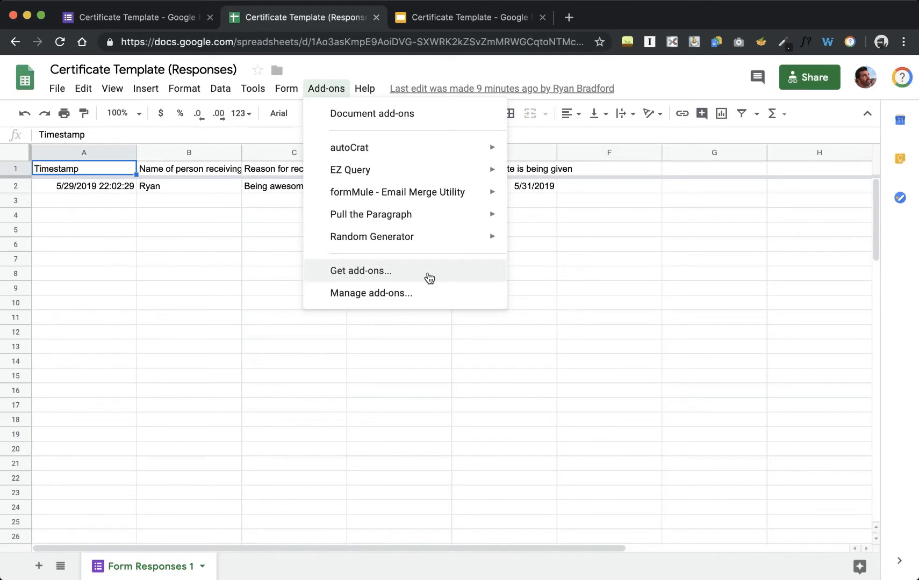
mouse_move(352, 144)
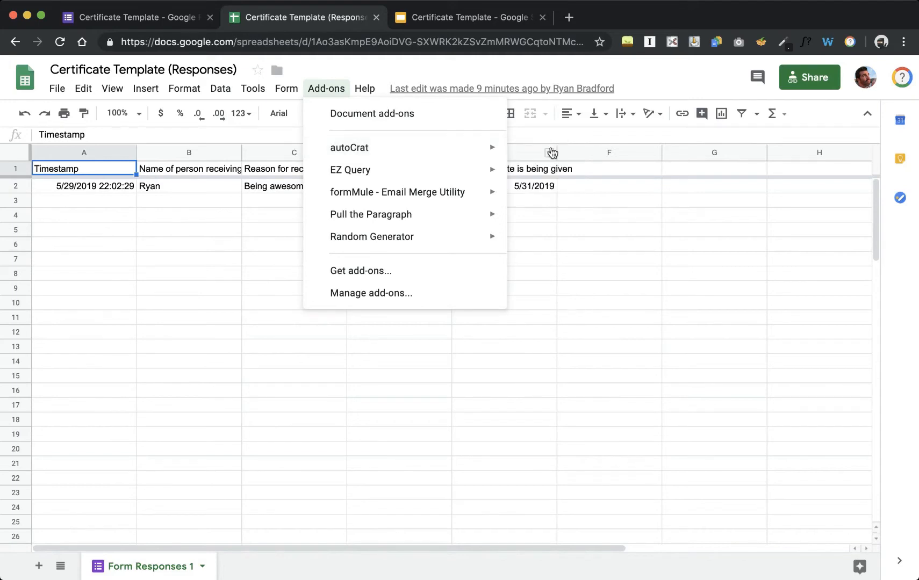
left_click(529, 153)
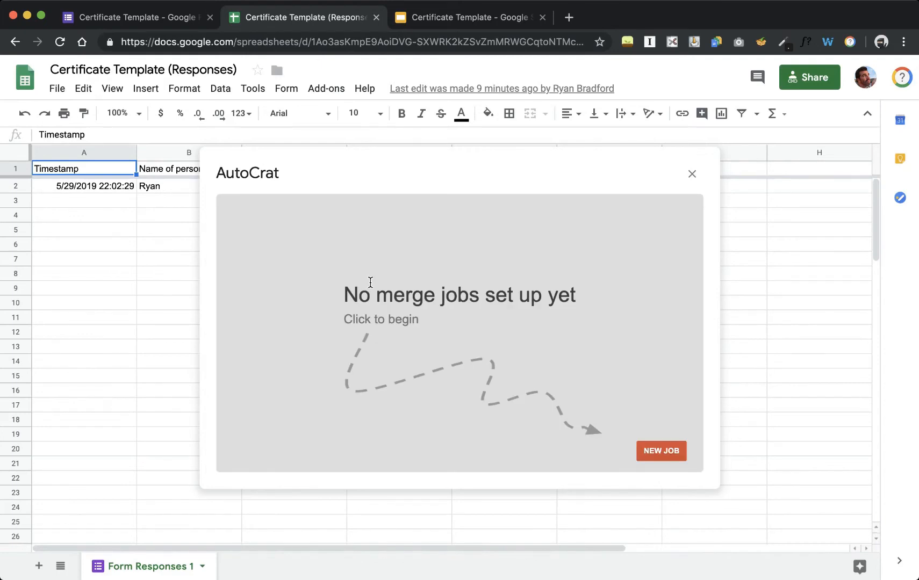
- Create a new autoCrat job named 'My Merge' and advance to template selection
left_click(676, 455)
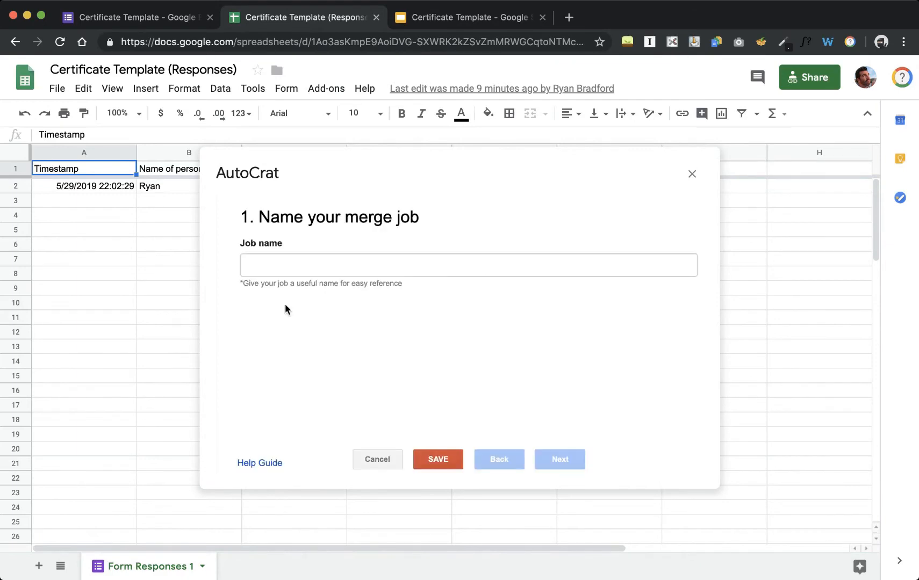
left_click(292, 262)
type("My Merge")
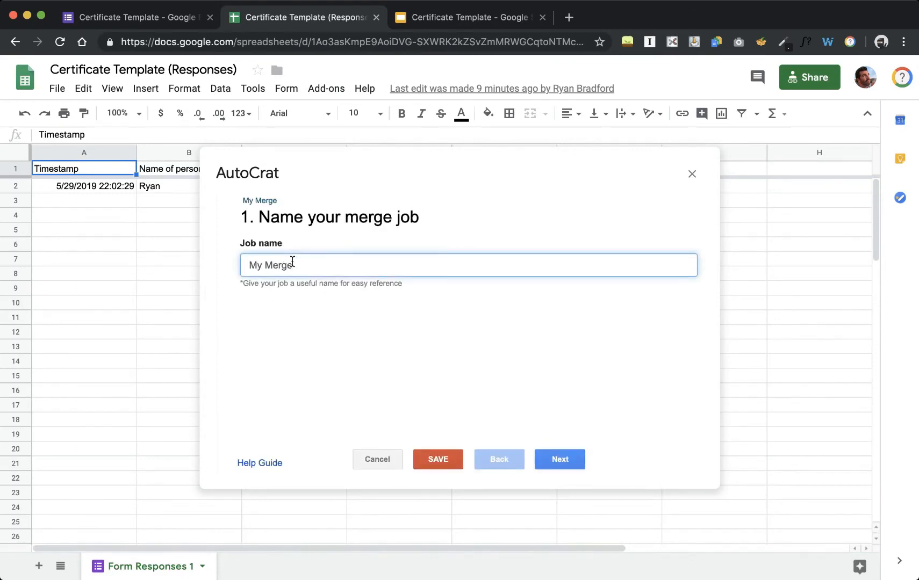
left_click(560, 460)
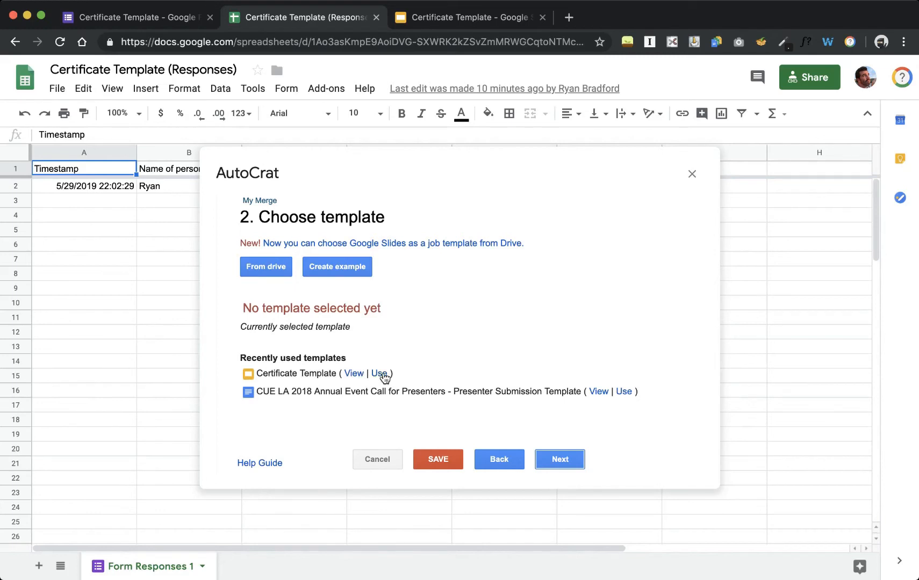
- Use the recently used Certificate Template as the job's template, checking its tags, and advance to mapping
left_click(382, 375)
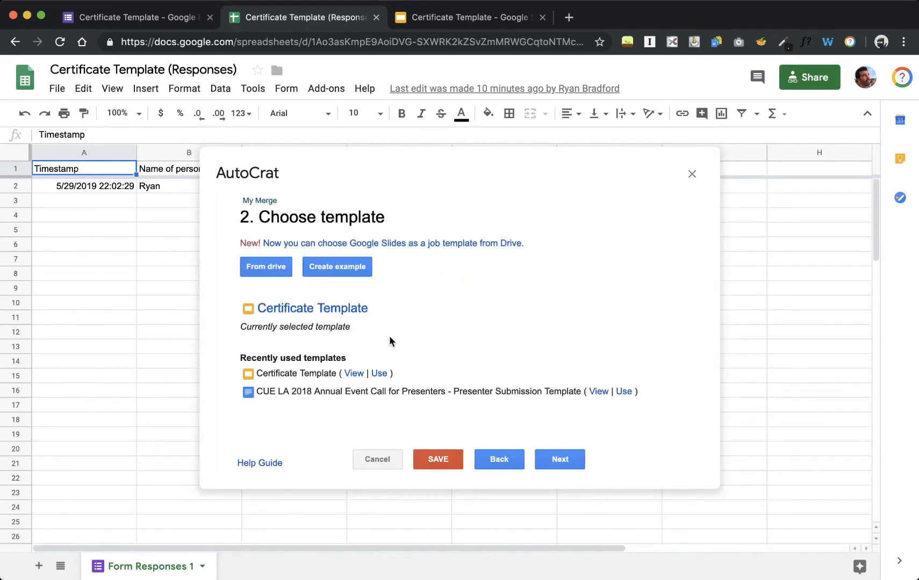
left_click(452, 21)
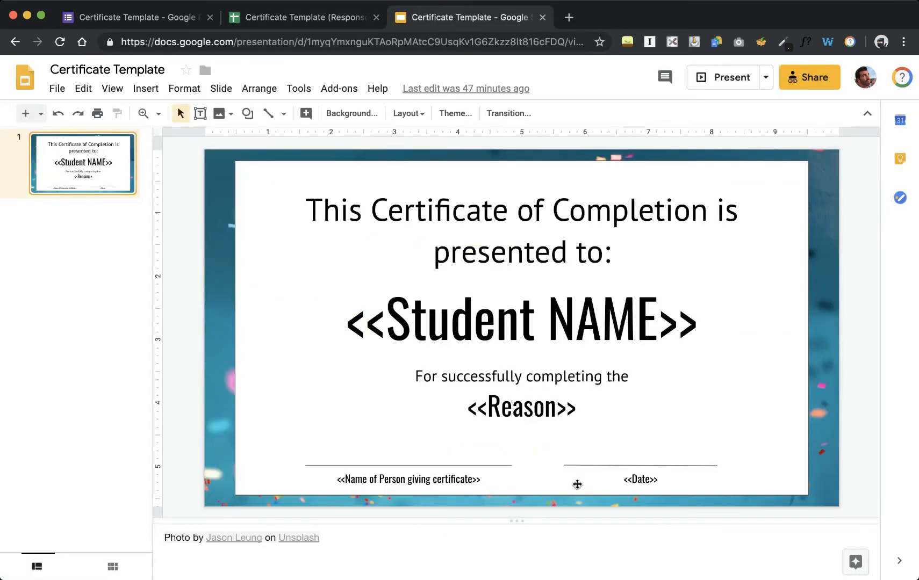
left_click(308, 18)
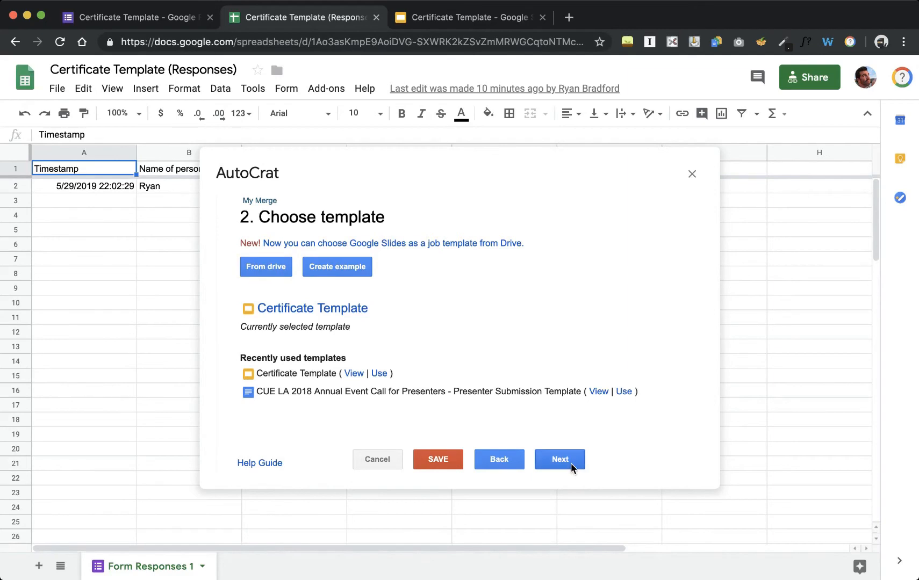
left_click(560, 459)
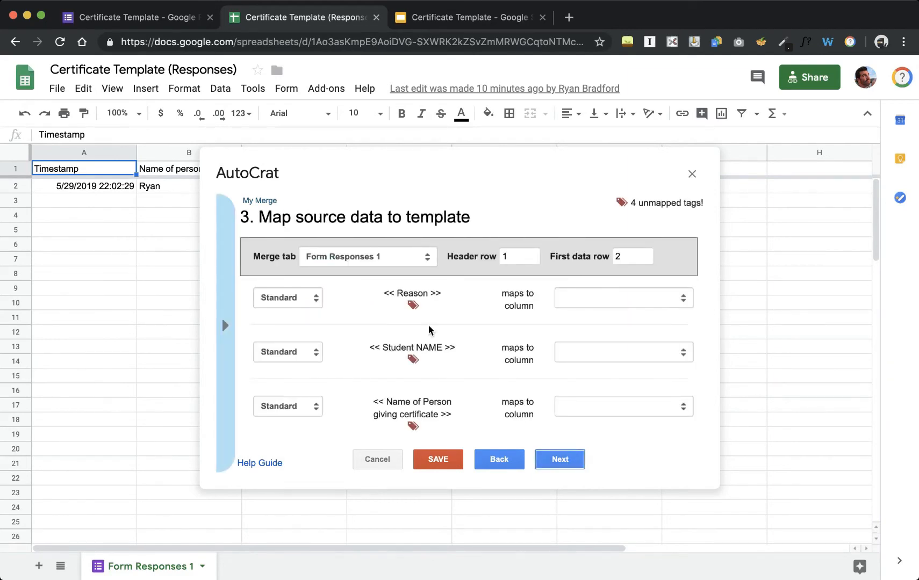
- Compare the template's placeholder tags with the form's question list
left_click(431, 19)
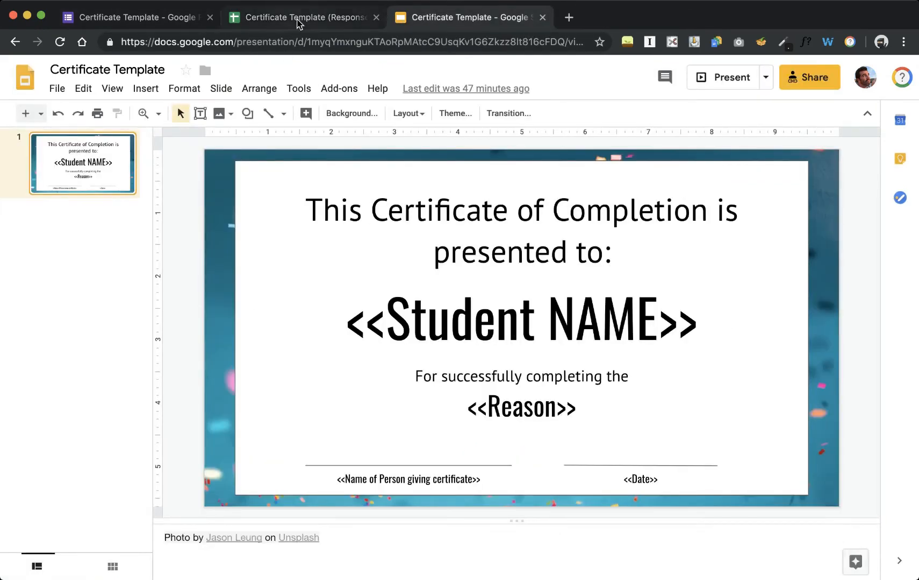
left_click(167, 18)
left_click(402, 165)
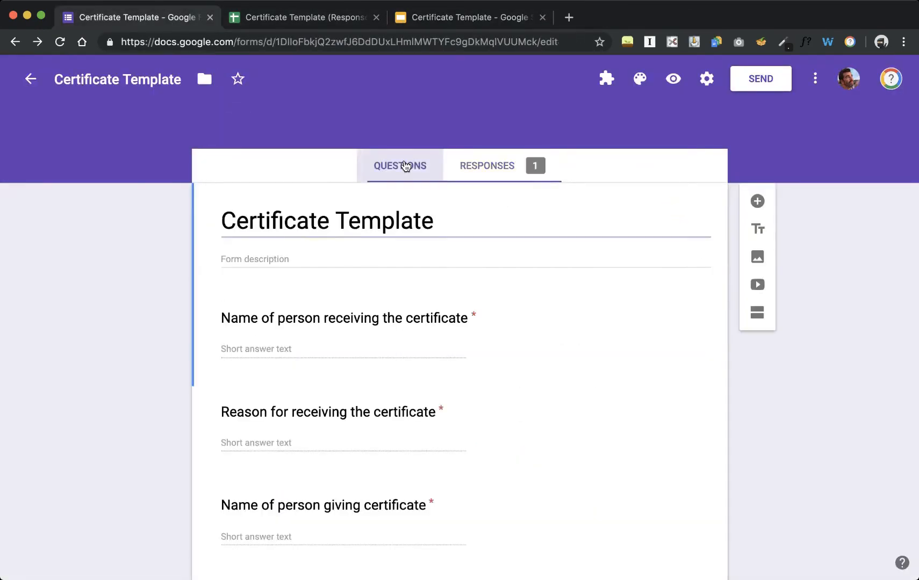
scroll(496, 392, "down", 3)
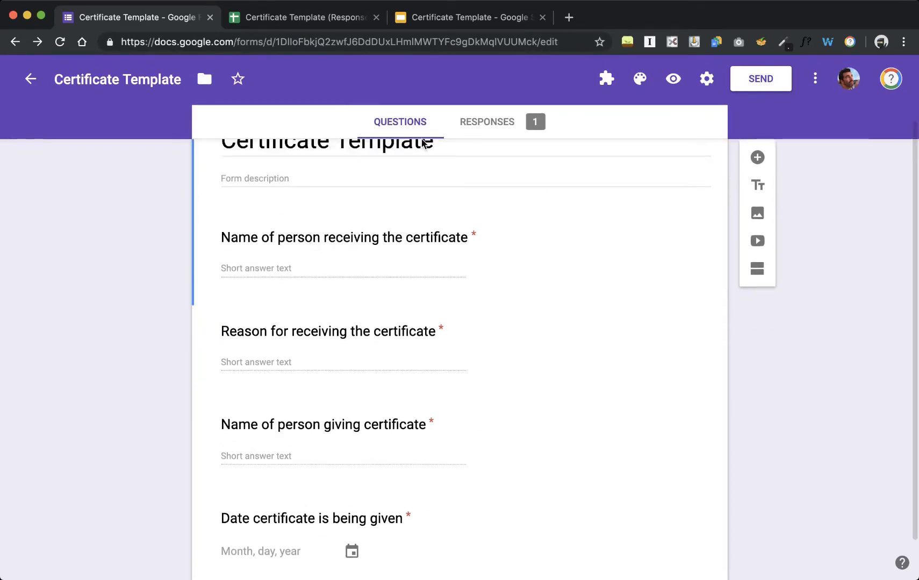
left_click(341, 18)
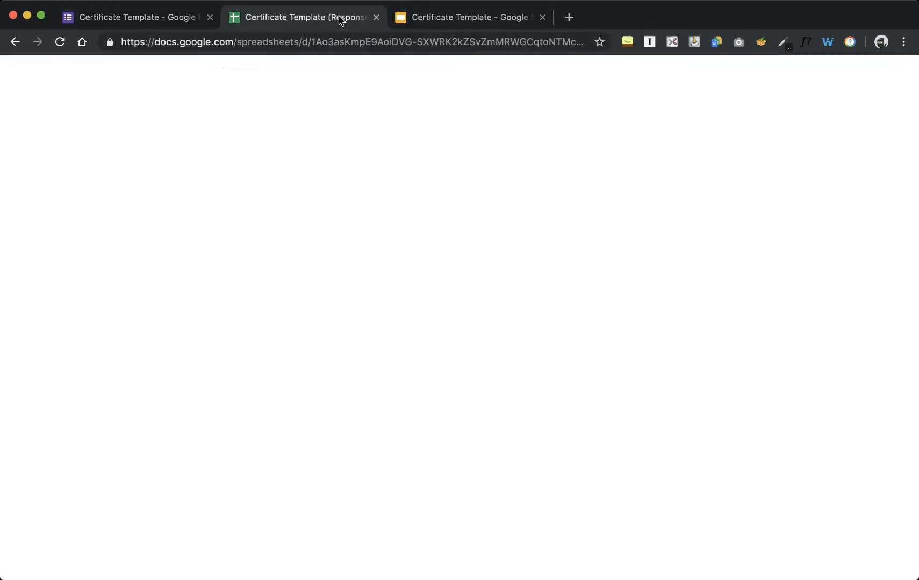
- Map the Reason, Student NAME, giver and Date tags to their matching response columns
left_click(623, 307)
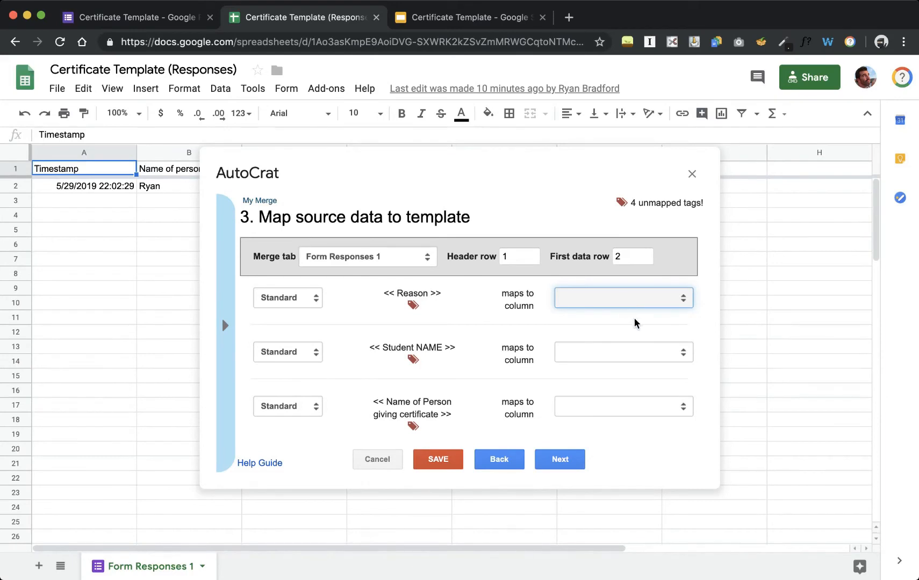
left_click(638, 350)
left_click(638, 355)
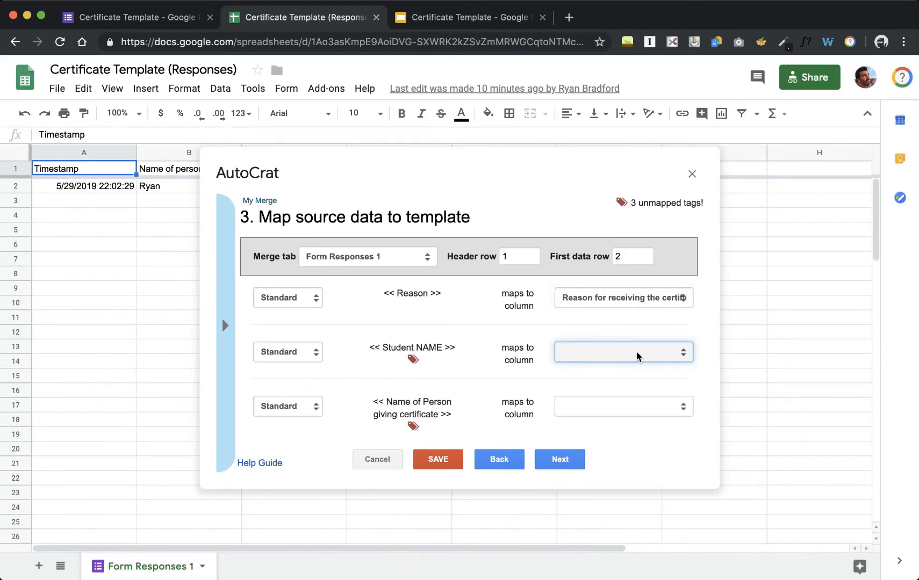
left_click(656, 375)
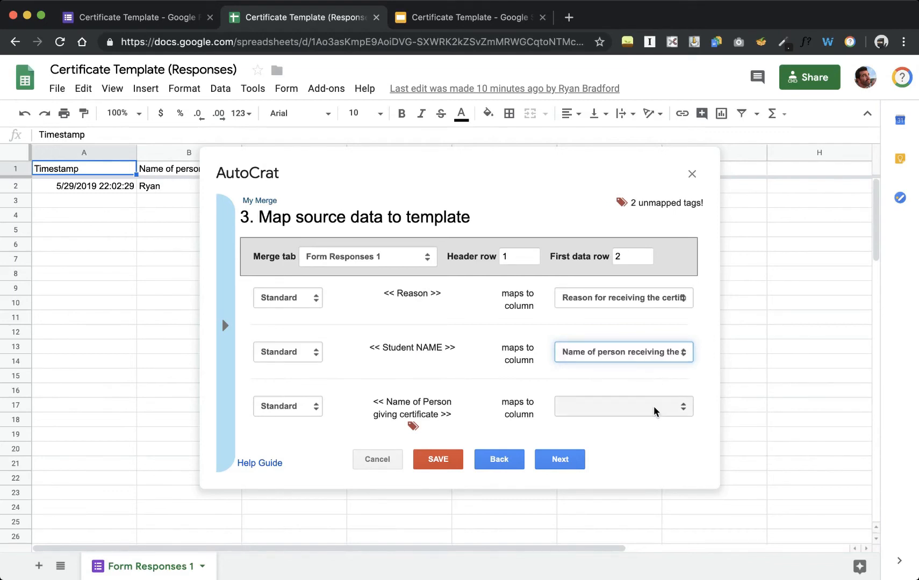
left_click(652, 411)
left_click(666, 463)
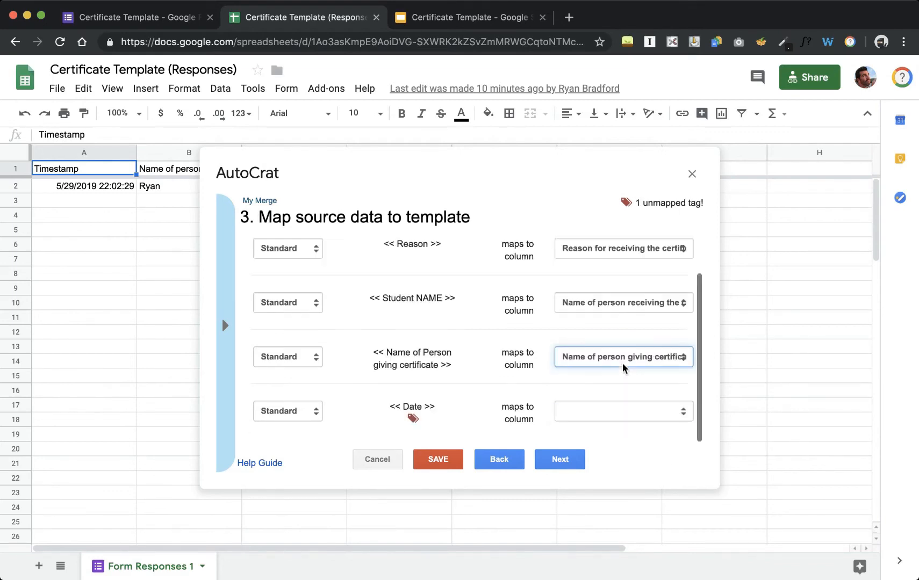
left_click(624, 410)
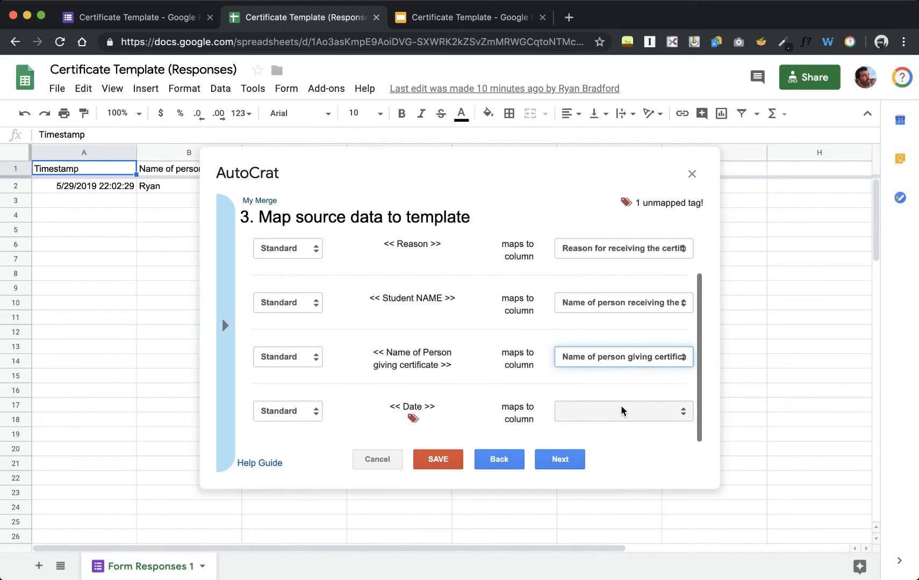
left_click(644, 472)
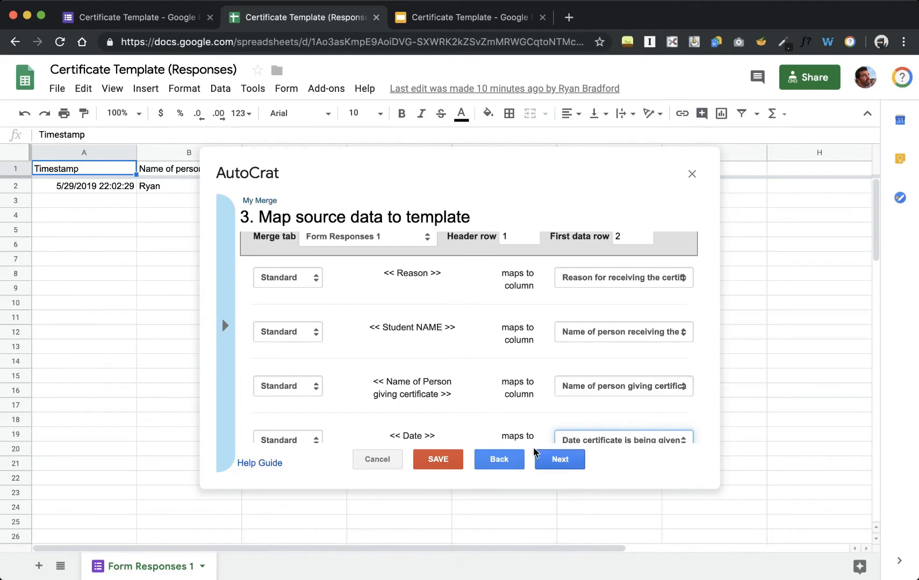
left_click(547, 463)
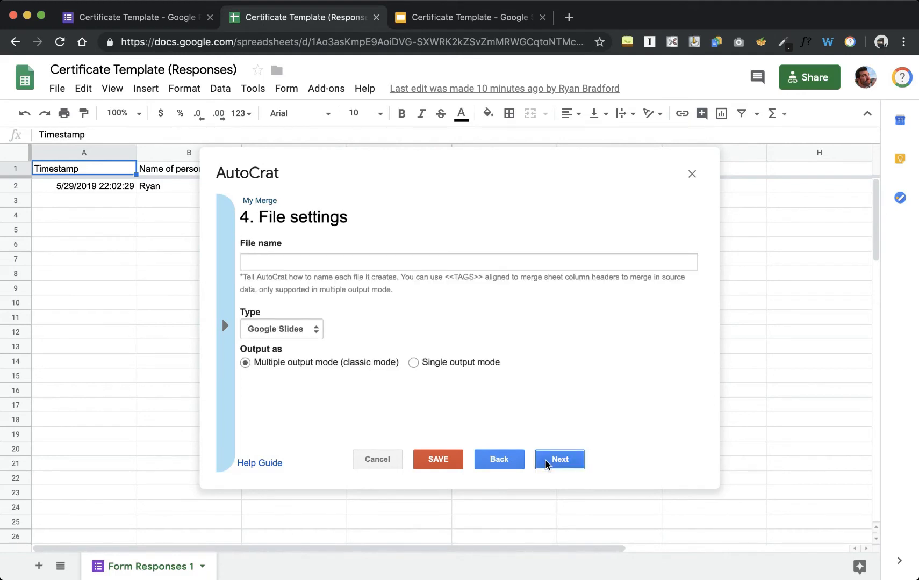
- Name output files 'Certificate for <<Name of person receiving the certificate>>' as Google Slides
left_click(258, 258)
type("Certifi")
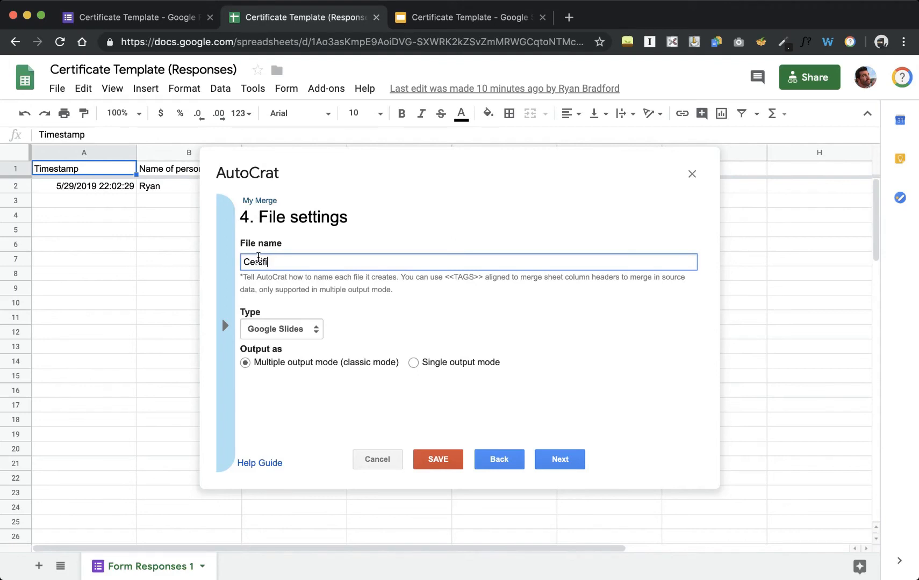
key("BackSpace")
key("super+a")
type("Certificate for")
left_click(225, 327)
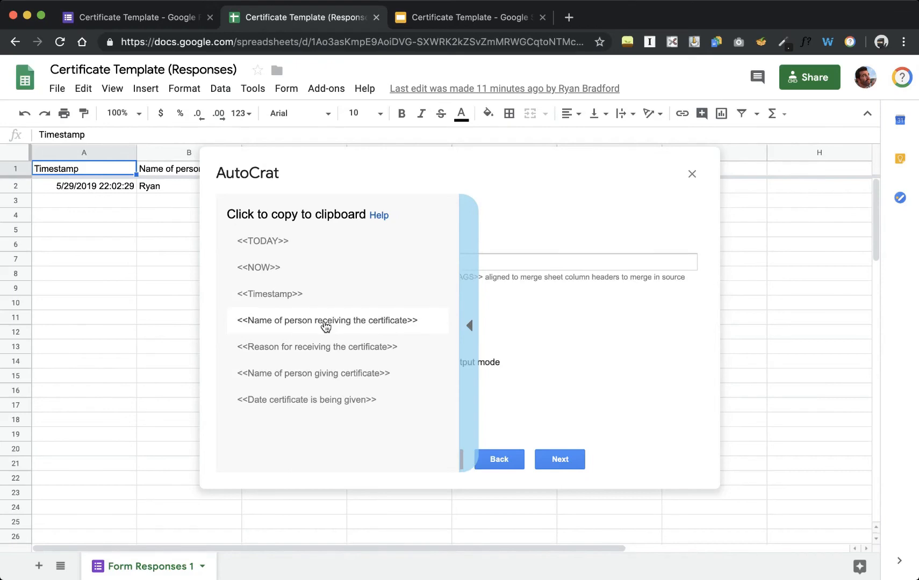
left_click(325, 320)
left_click(344, 262)
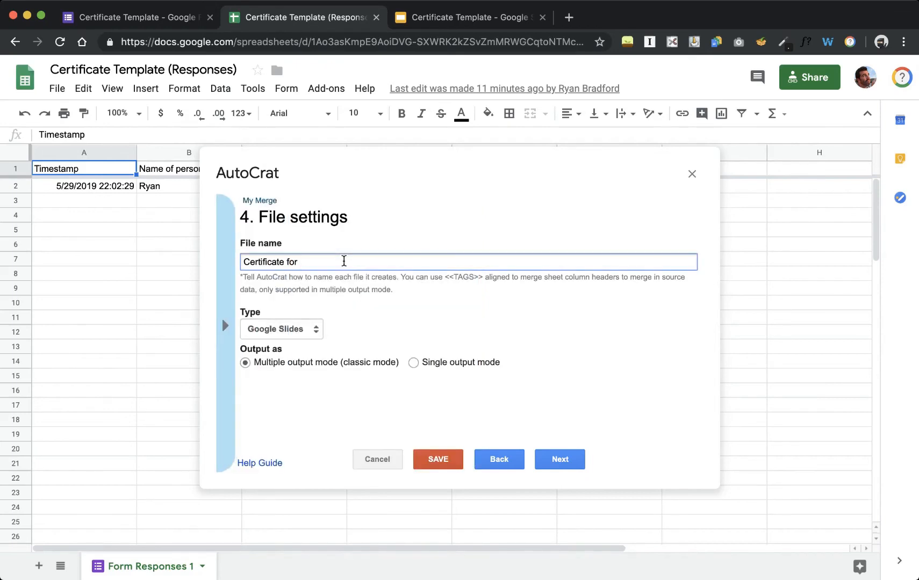
type("<<Name of person receiving the certificate>>")
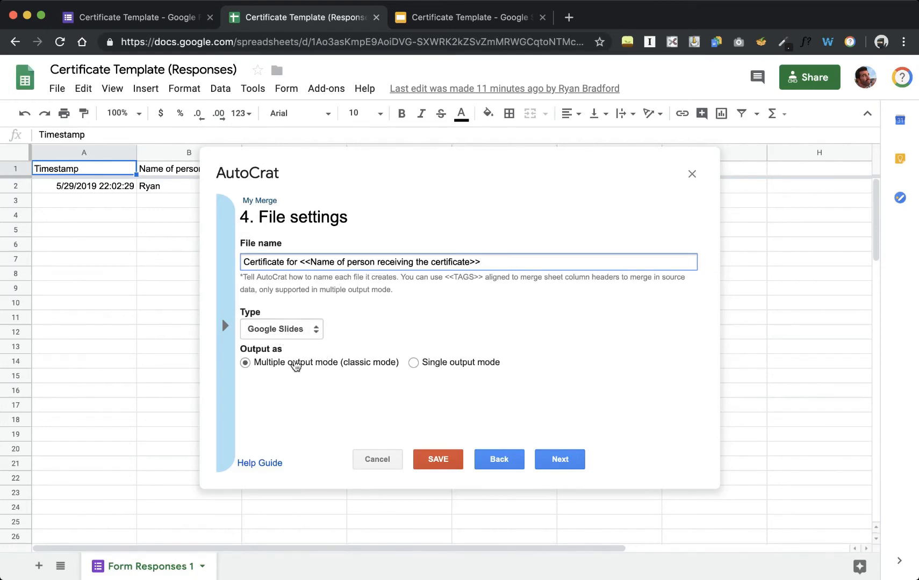
left_click(560, 461)
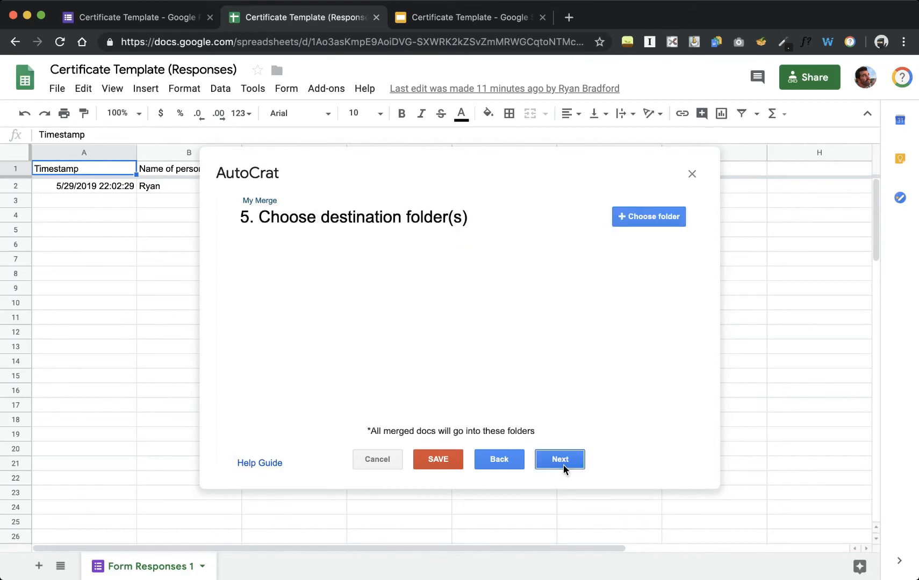
- Choose the 'Let's Get Organized!' Drive folder as the destination for merged documents
left_click(638, 223)
left_click(647, 221)
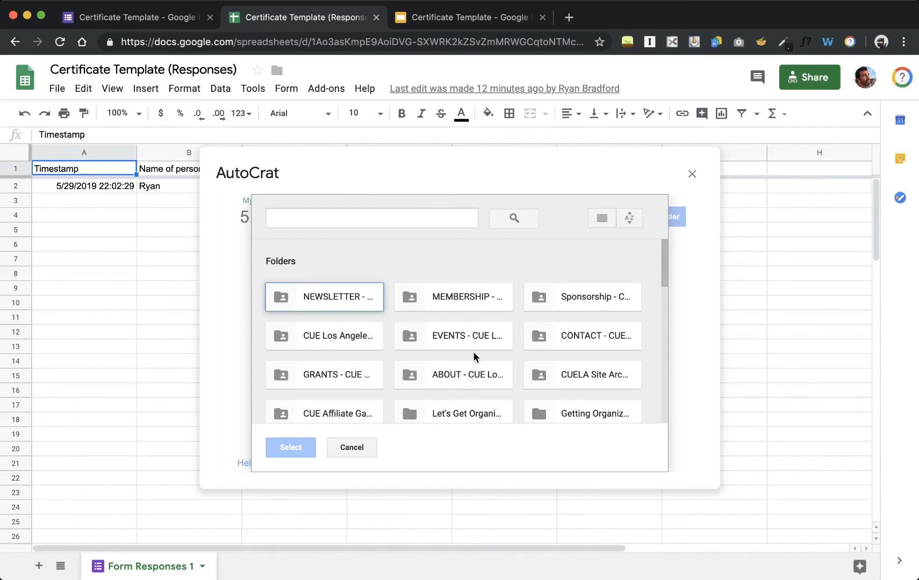
scroll(455, 411, "down", 2)
scroll(454, 411, "down", 1)
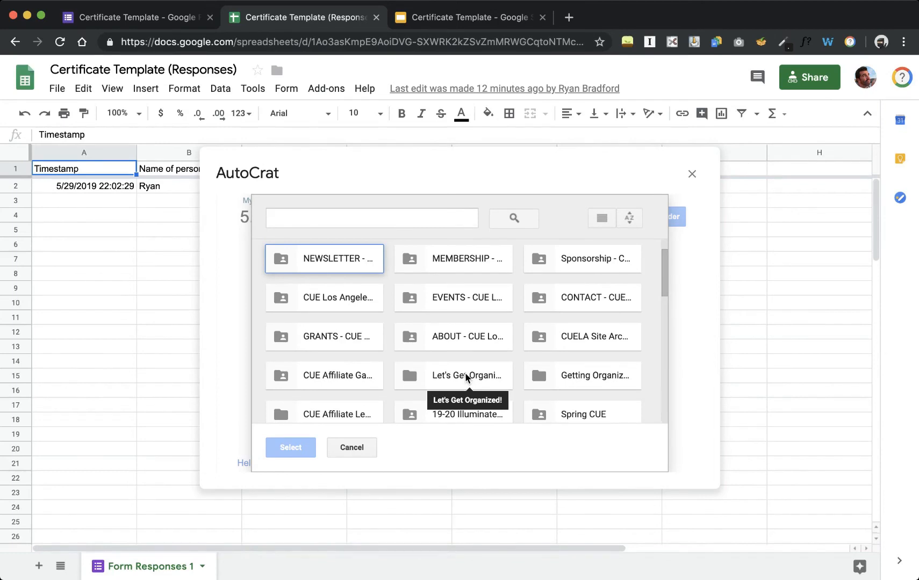
left_click(466, 378)
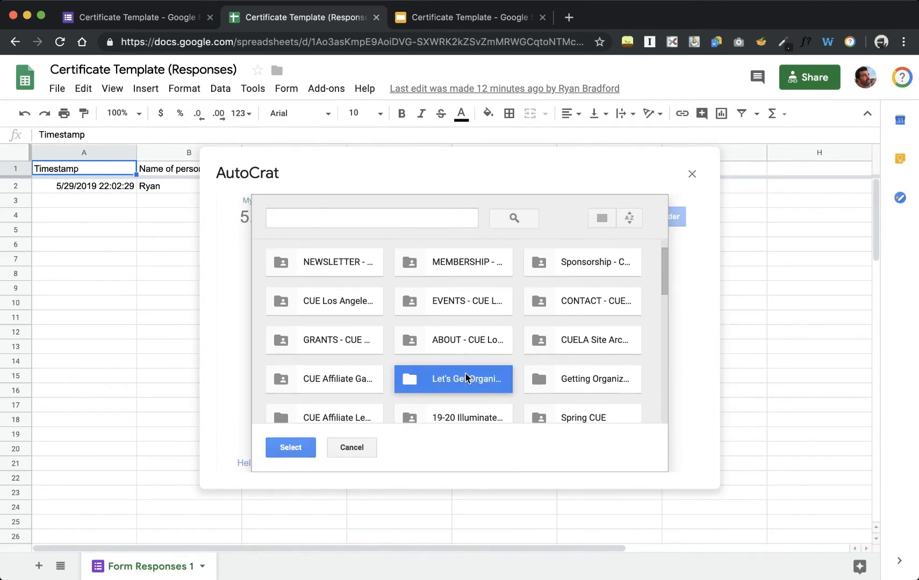
left_click(285, 451)
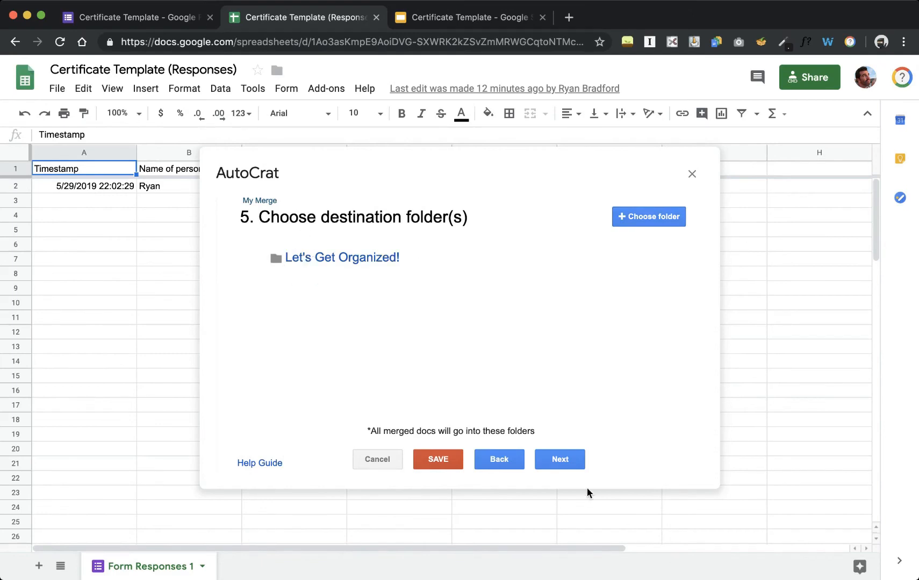
left_click(572, 462)
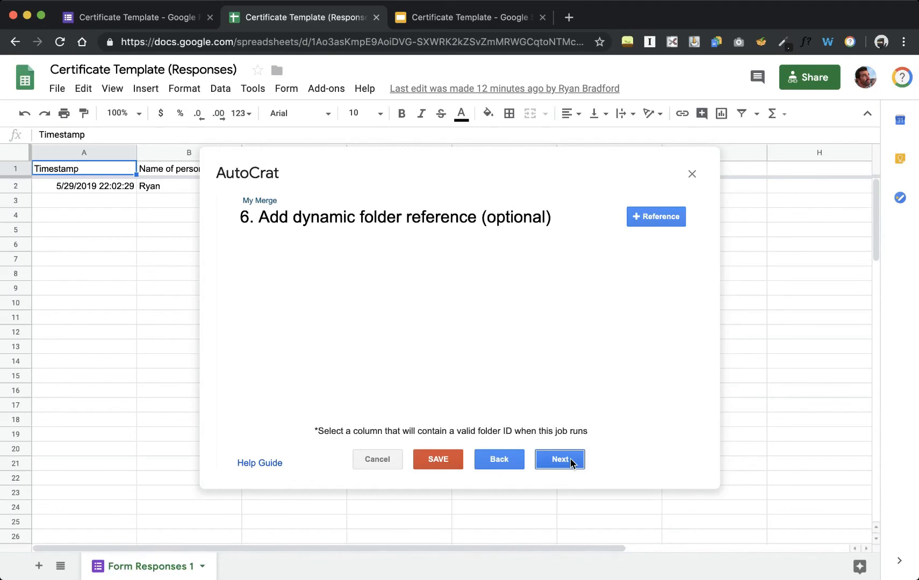
- Leave the dynamic folder reference and merge condition empty to reach sharing settings
left_click(572, 461)
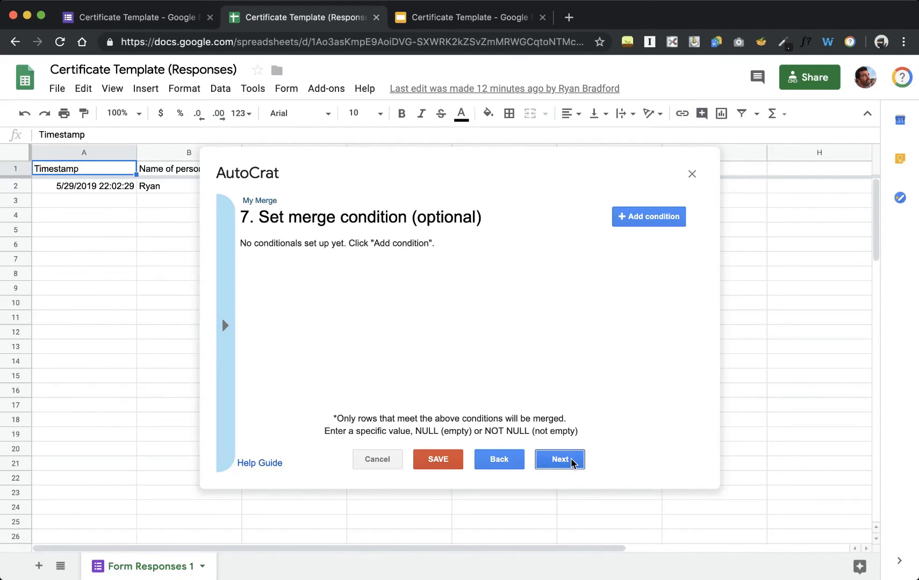
left_click(573, 464)
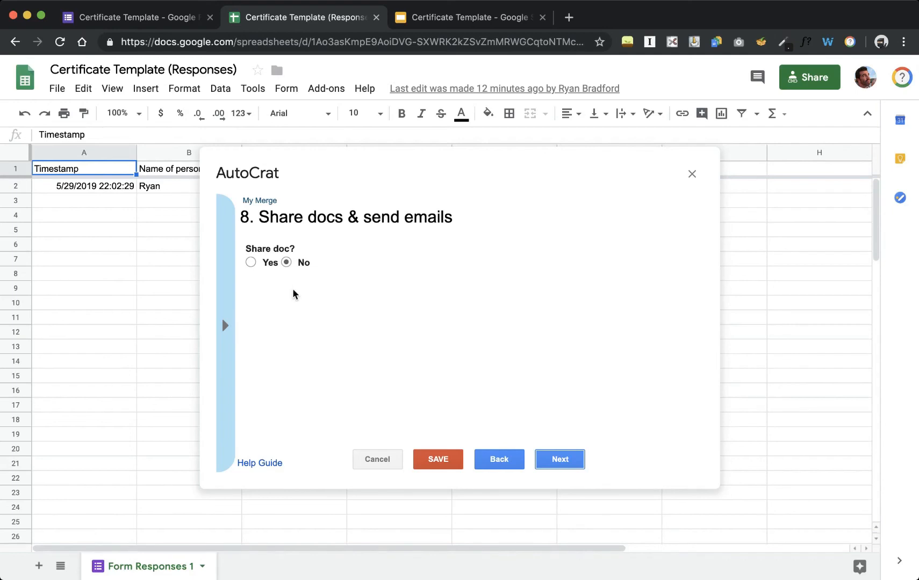
- Turn document sharing on with 'Share doc as' set to PDF
left_click(251, 263)
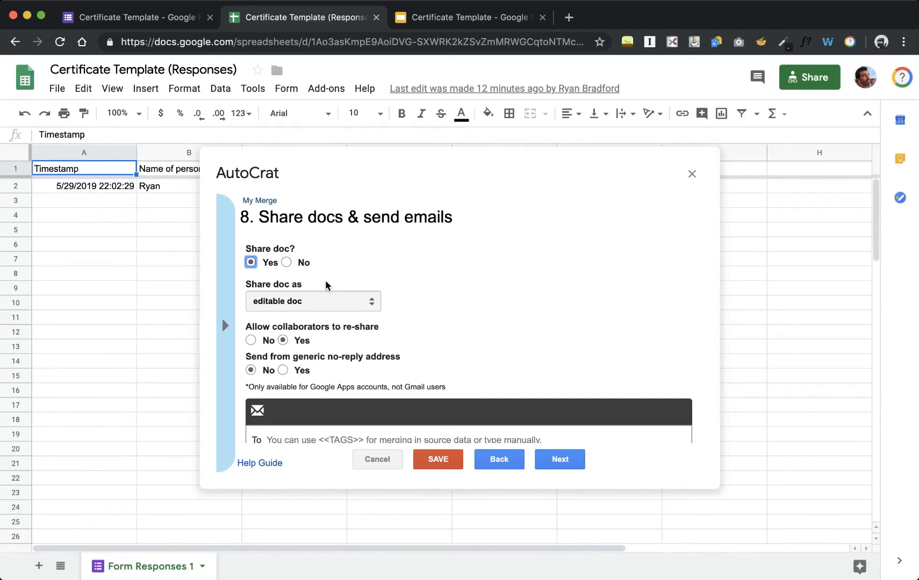
left_click(323, 305)
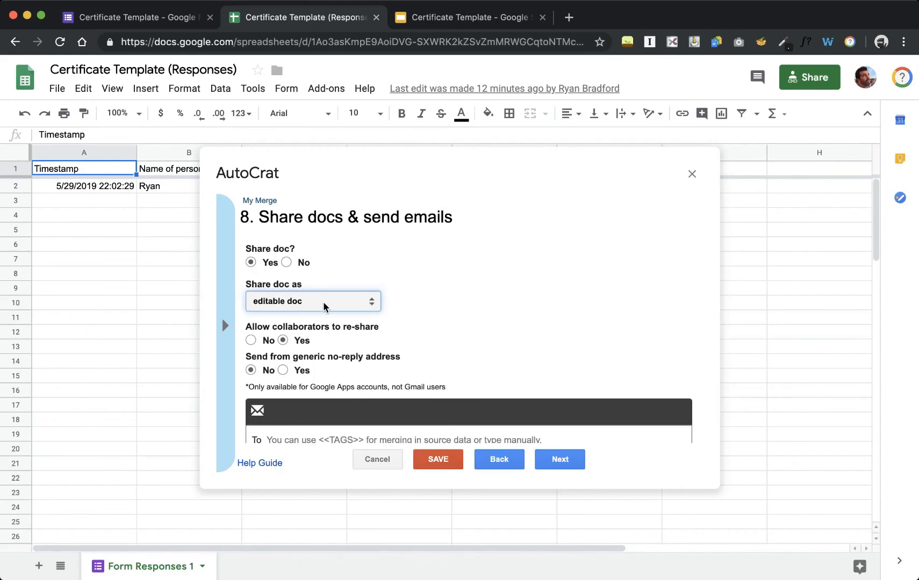
left_click(319, 362)
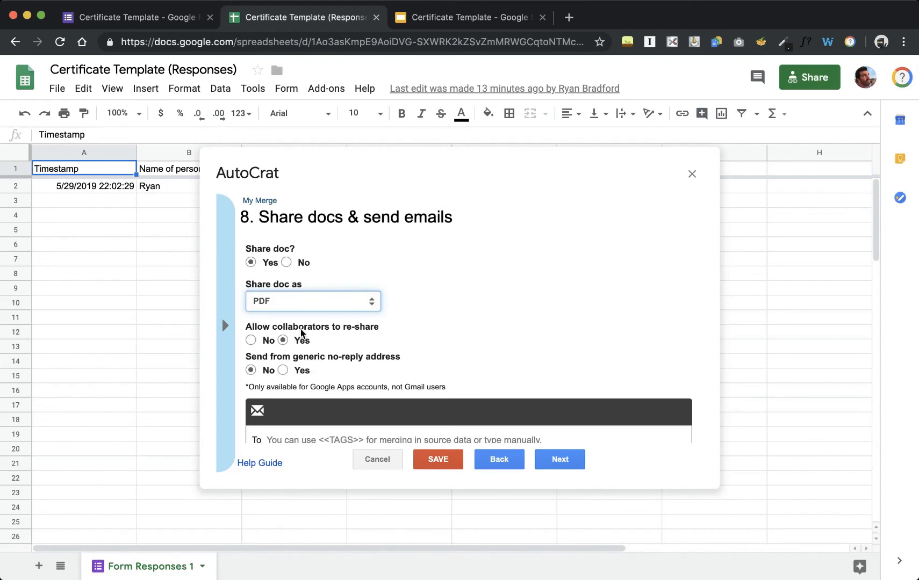
scroll(345, 365, "down", 2)
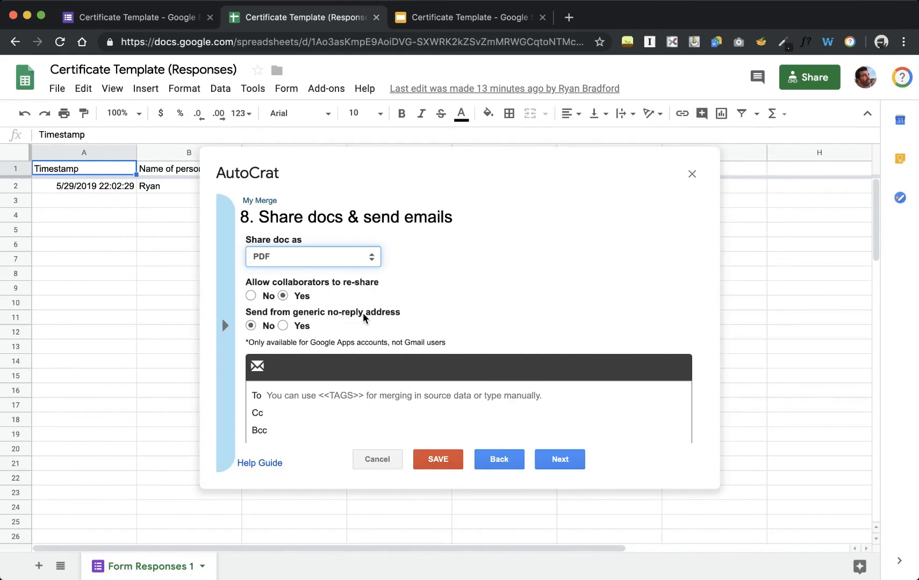
scroll(364, 317, "down", 3)
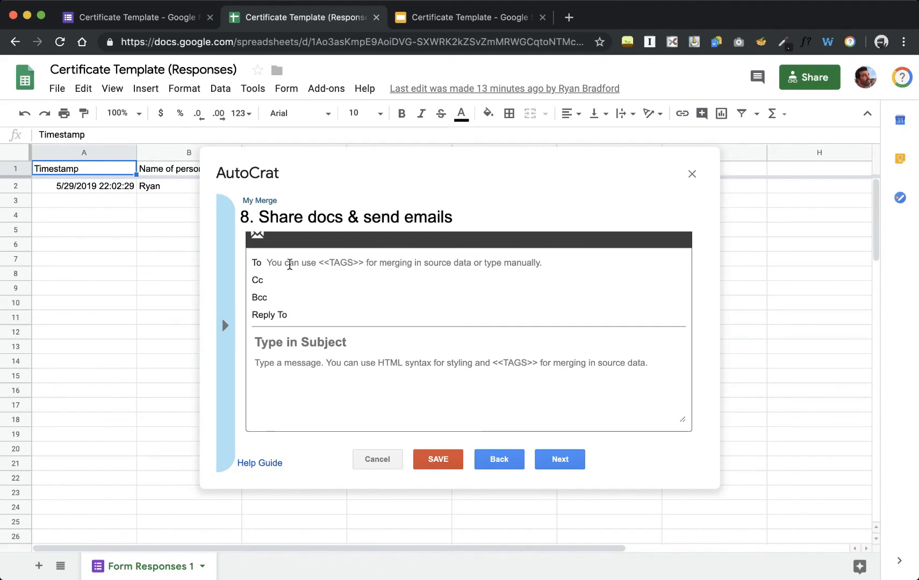
- Enter the recipient's e-mail address in the email To field
left_click(282, 265)
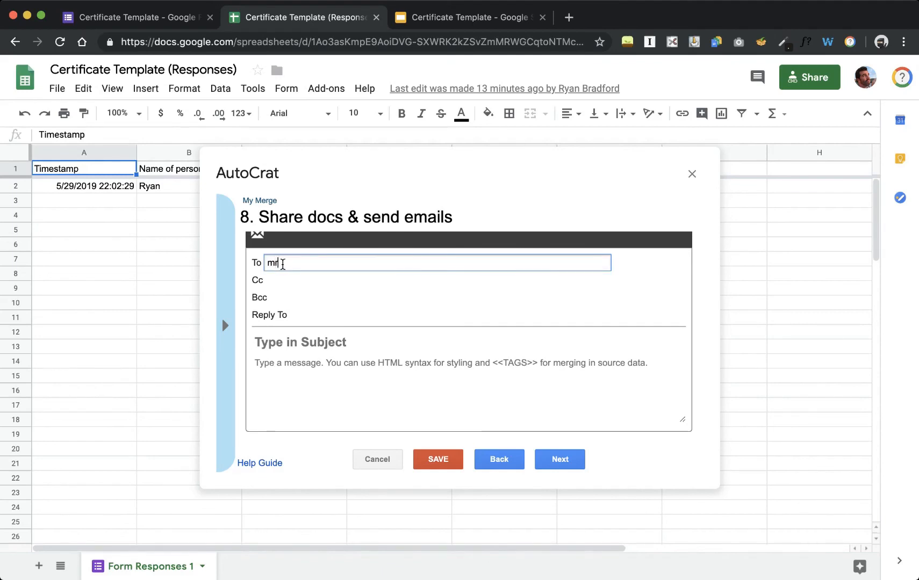
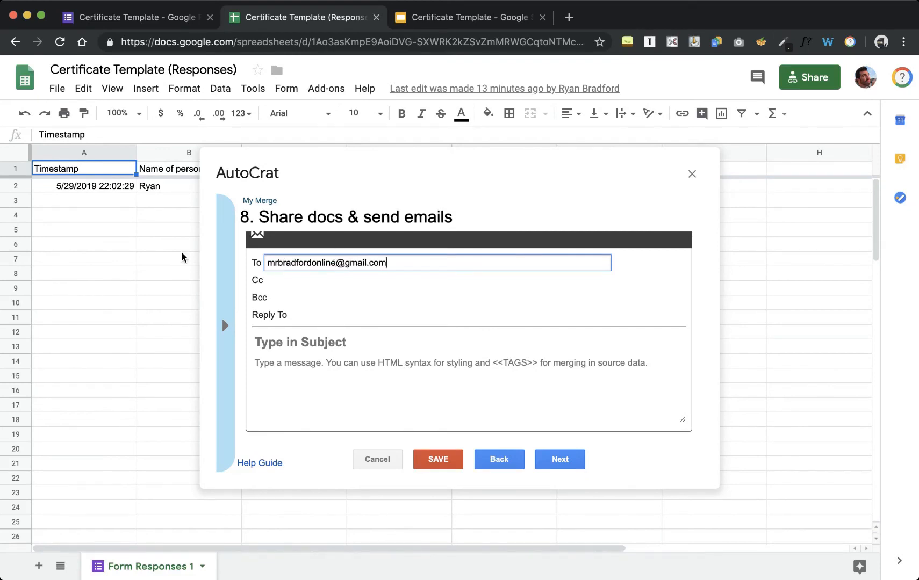
left_click(224, 325)
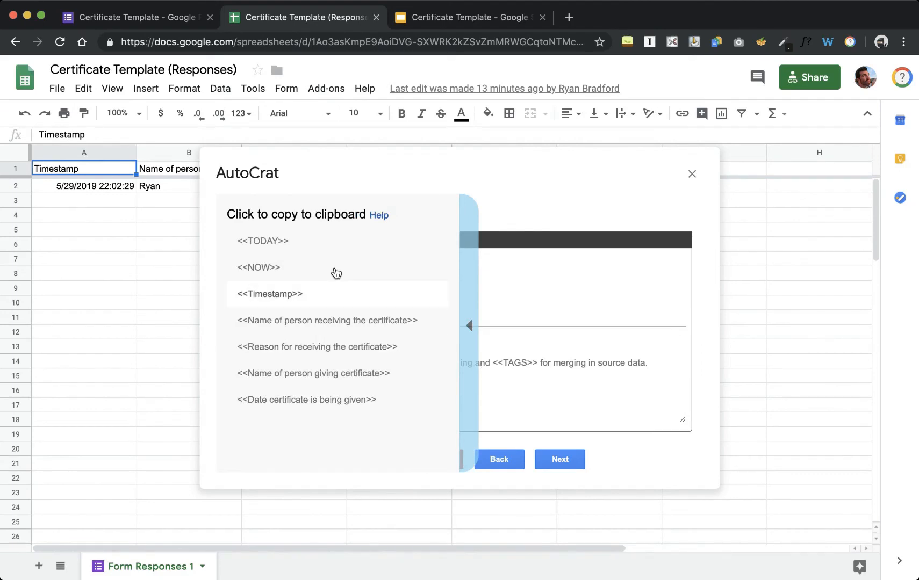
left_click(470, 328)
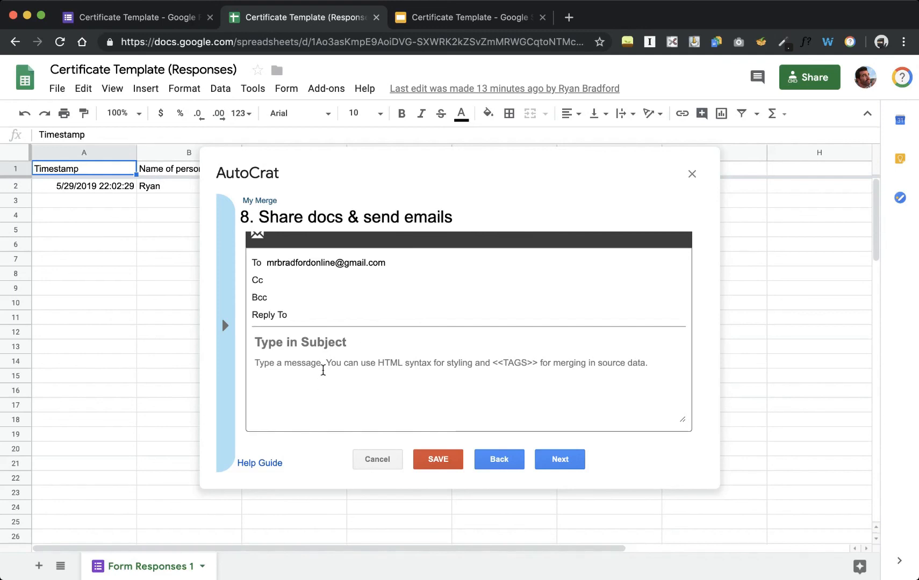
- Set the subject to 'Subject' and the message body to <<Name of person receiving the certificate>>
left_click(333, 345)
type("Su")
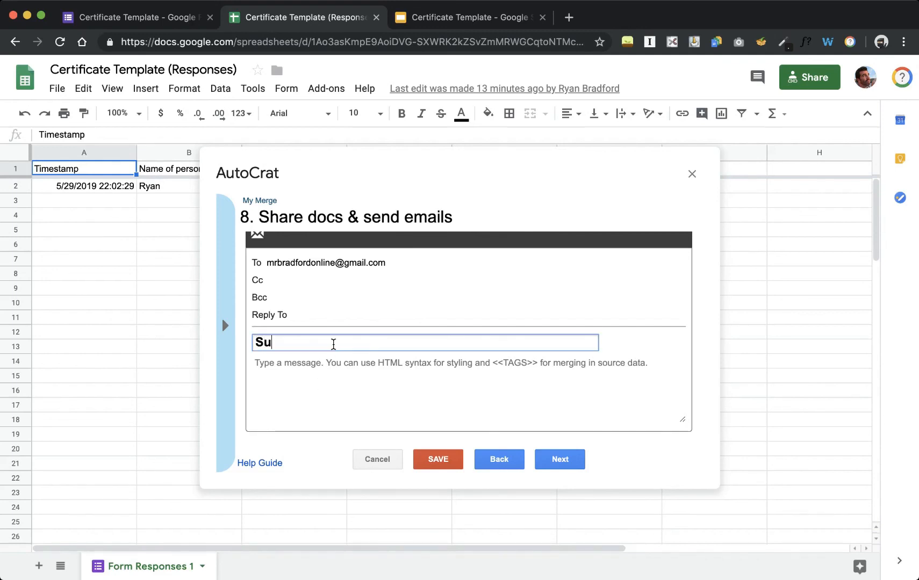
type("bject")
left_click(231, 334)
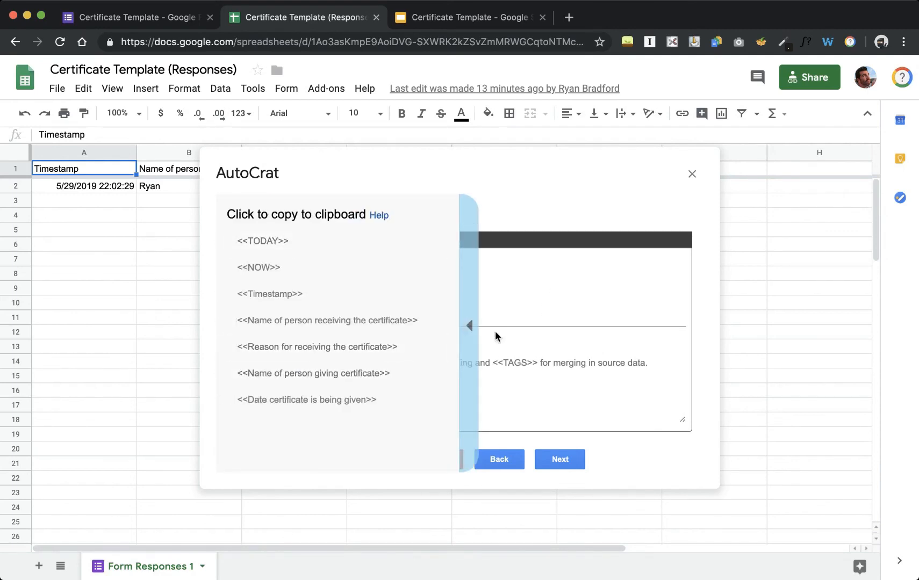
left_click(361, 323)
key("super+c")
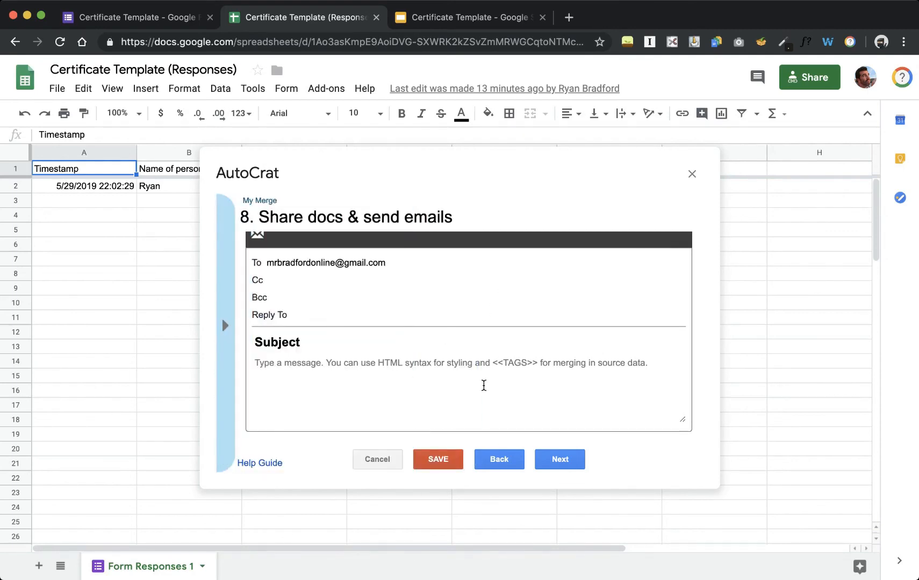
left_click(471, 363)
key("super+v")
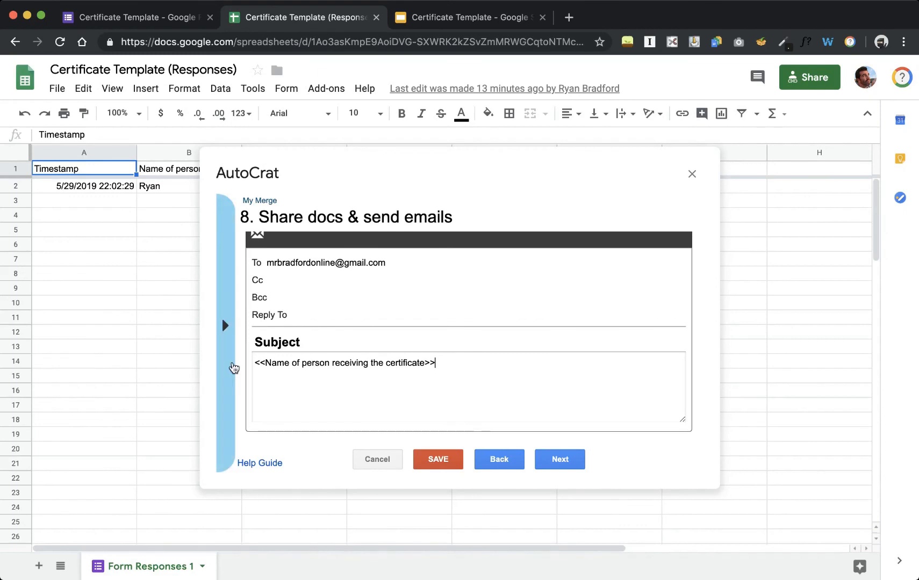
left_click(562, 462)
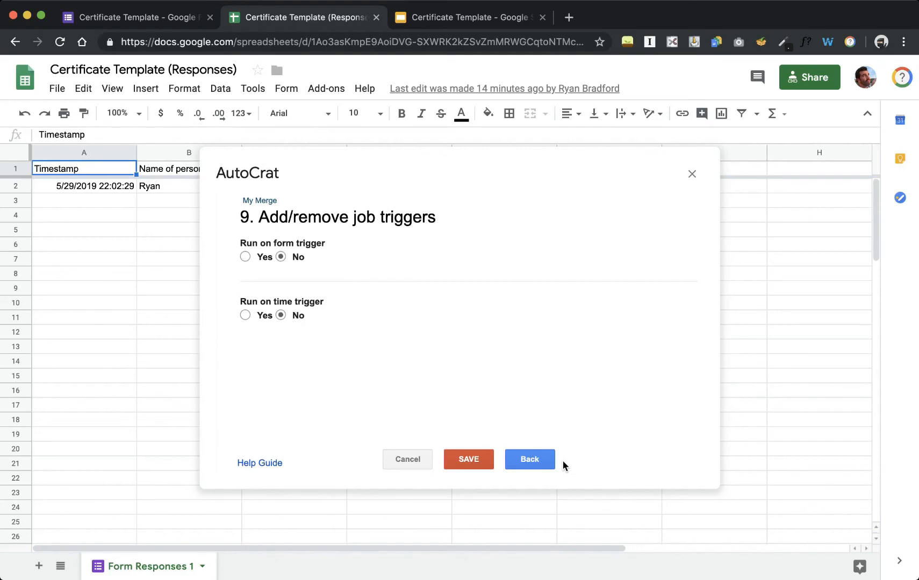
- Turn on the form-submit and 24-hour time triggers, save My Merge, and run it
left_click(245, 258)
left_click(245, 315)
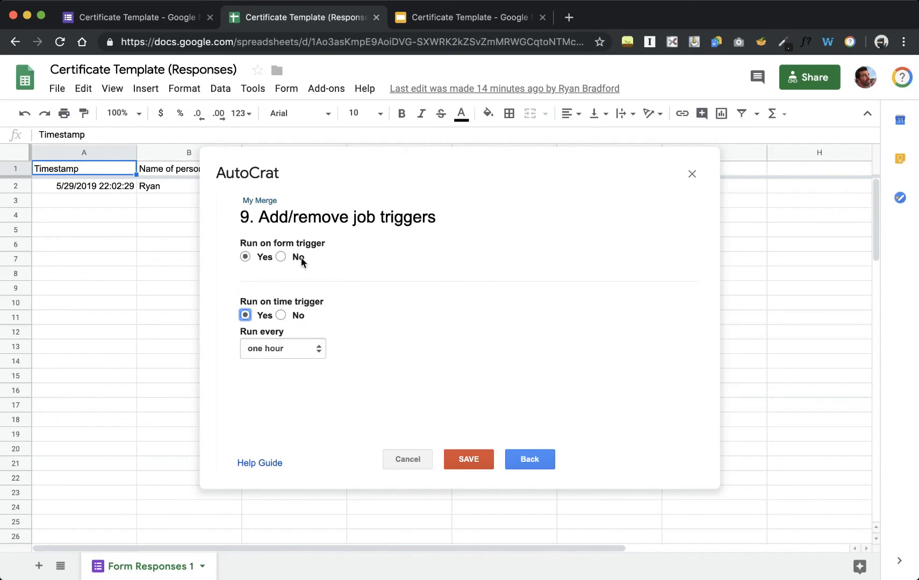
left_click(309, 352)
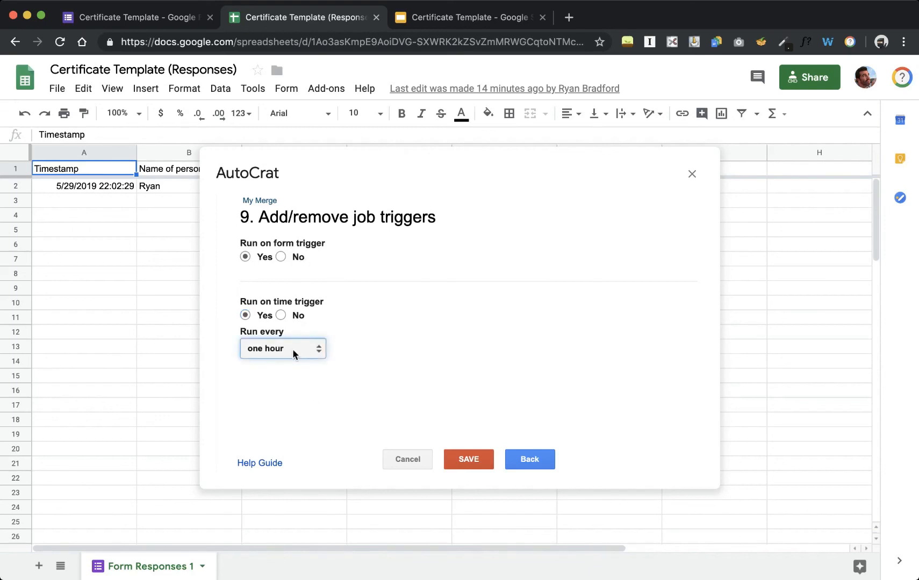
left_click(301, 418)
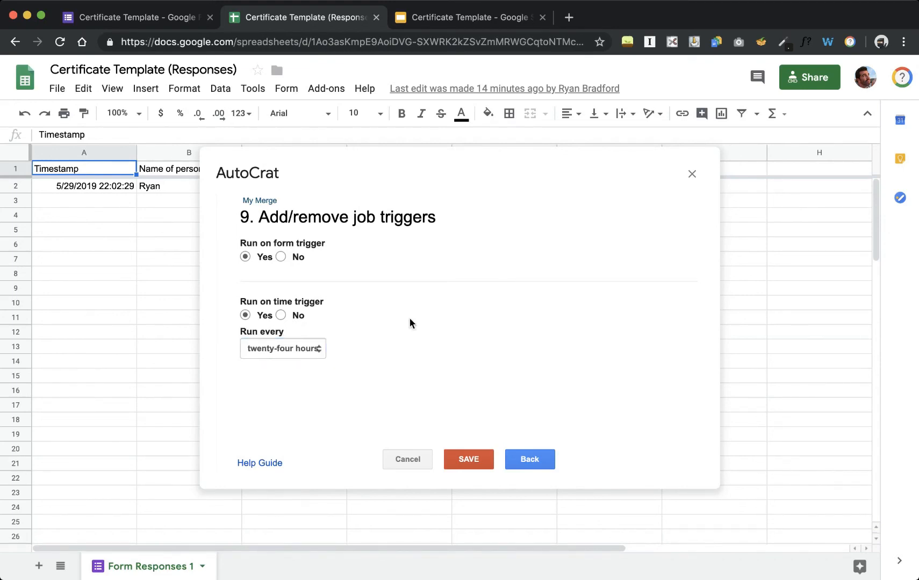
left_click(469, 460)
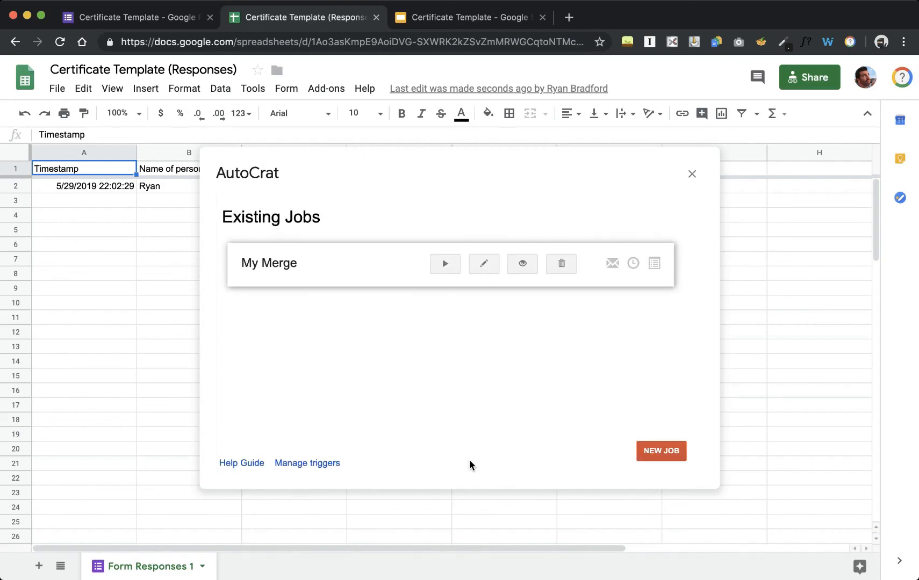
left_click(446, 265)
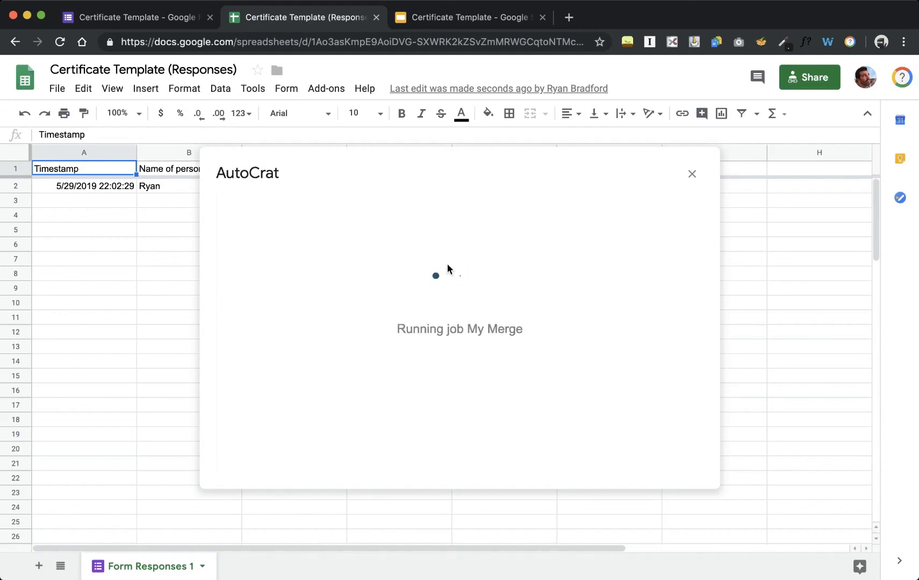